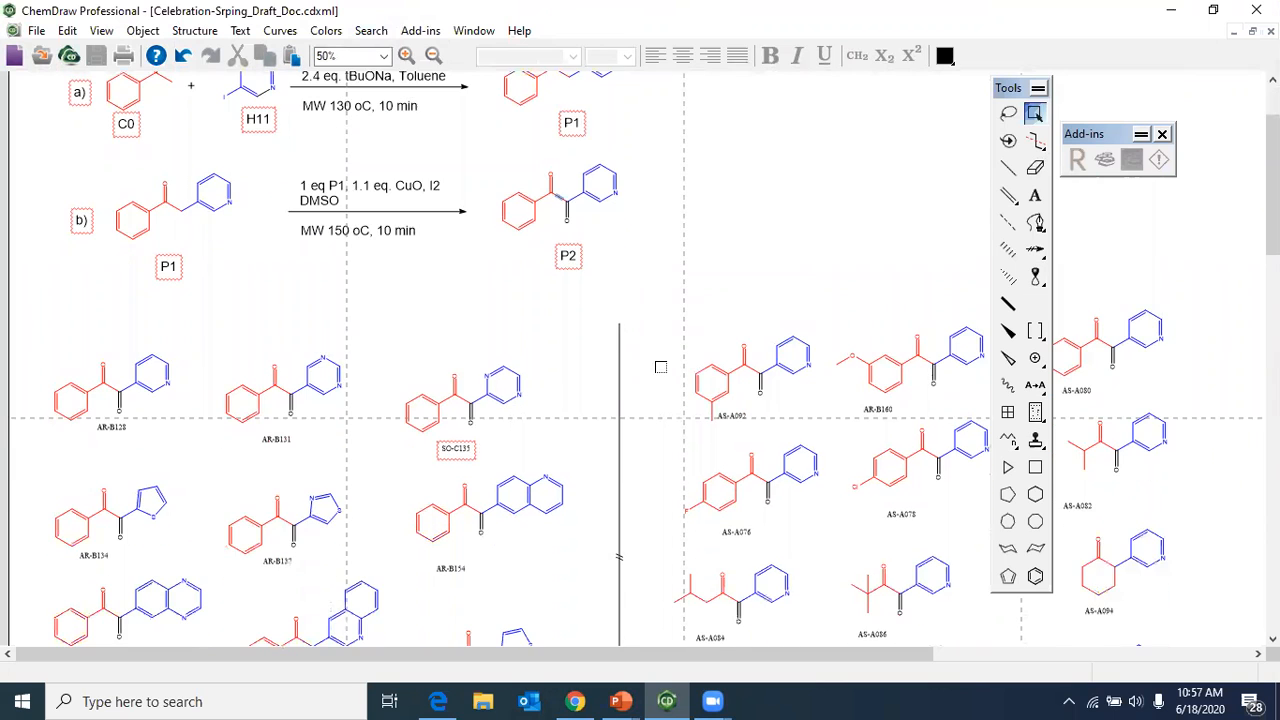
Copy the complete two-step model reaction scheme, reactions a) and b) with their labels and conditions, from the ChemDraw document
{"action": "scroll", "coordinate": [695, 535], "scroll_direction": "down", "scroll_amount": 3}
{"action": "scroll", "coordinate": [695, 535], "scroll_direction": "down", "scroll_amount": 1}
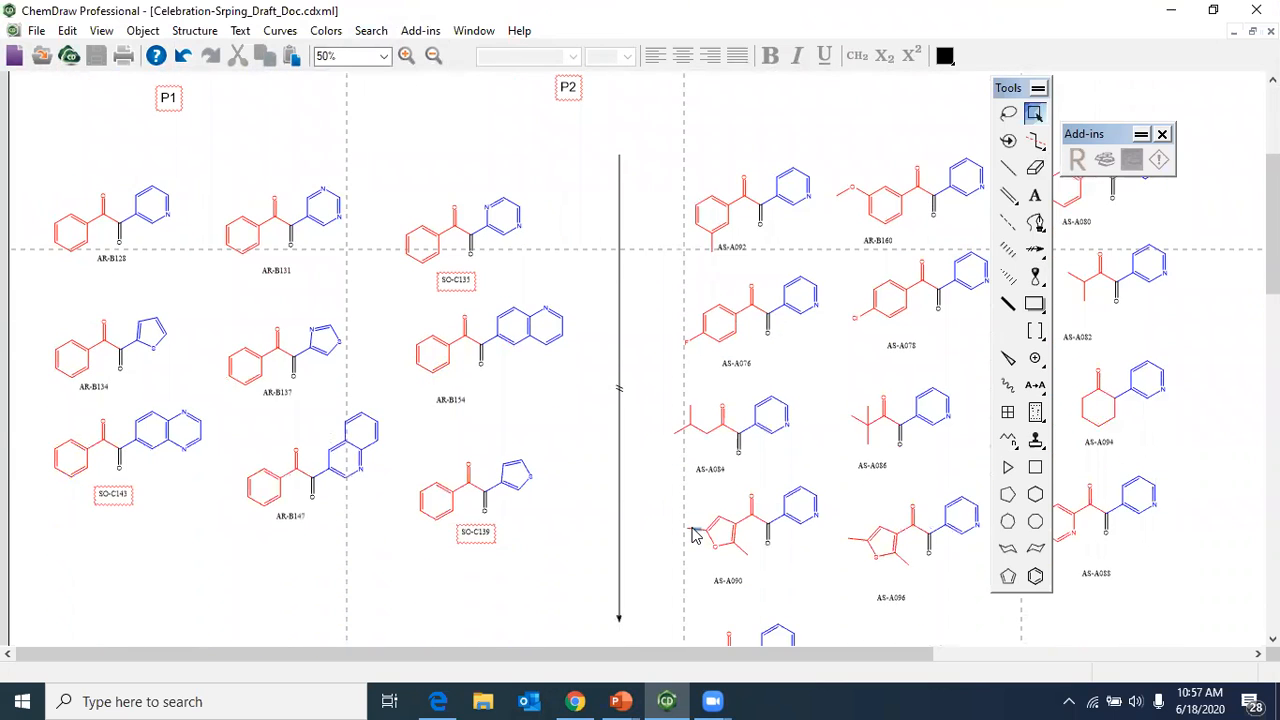
{"action": "scroll", "coordinate": [695, 535], "scroll_direction": "down", "scroll_amount": 1}
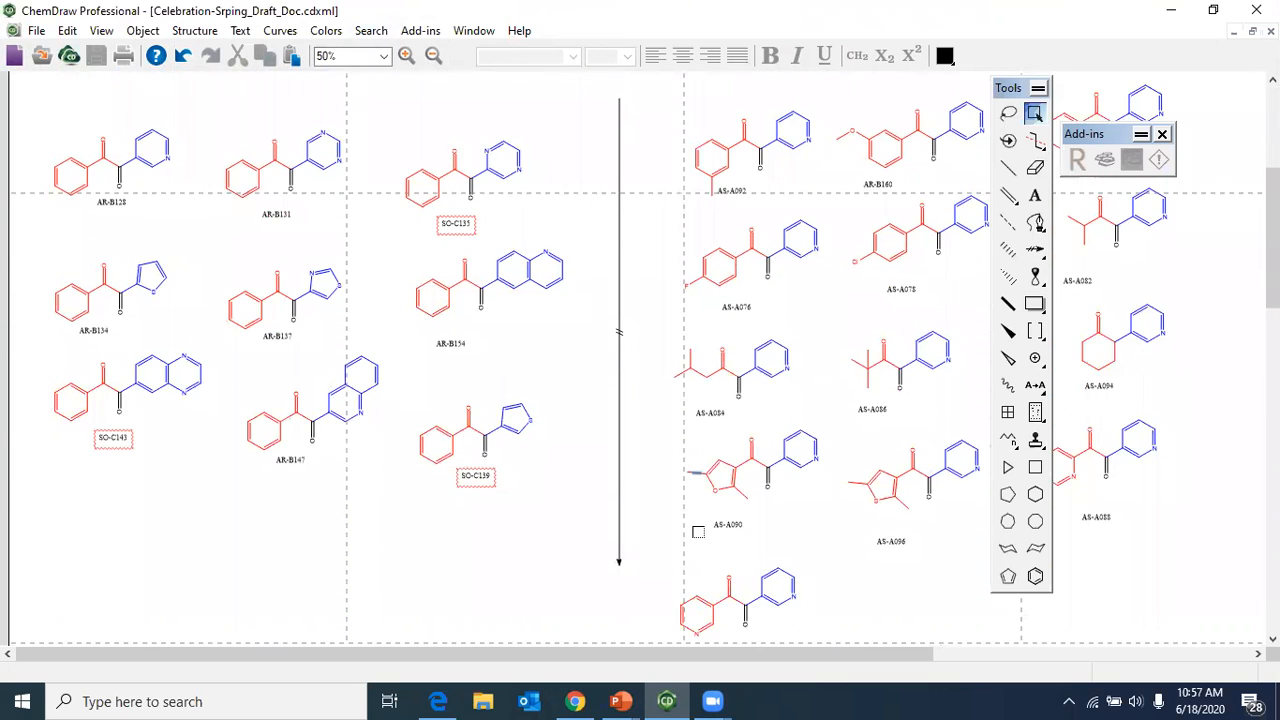
{"action": "scroll", "coordinate": [576, 384], "scroll_direction": "up", "scroll_amount": 5}
{"action": "scroll", "coordinate": [575, 387], "scroll_direction": "up", "scroll_amount": 1}
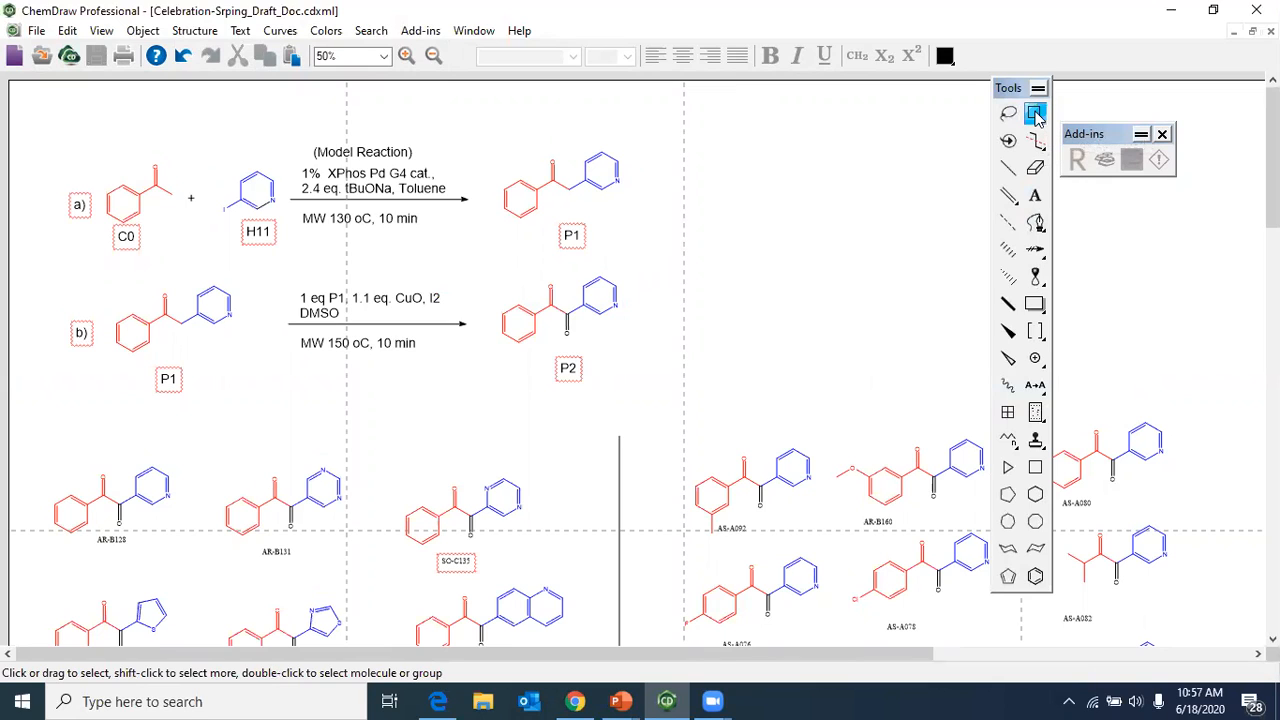
{"action": "left_click_drag", "start_coordinate": [742, 110], "coordinate": [31, 411]}
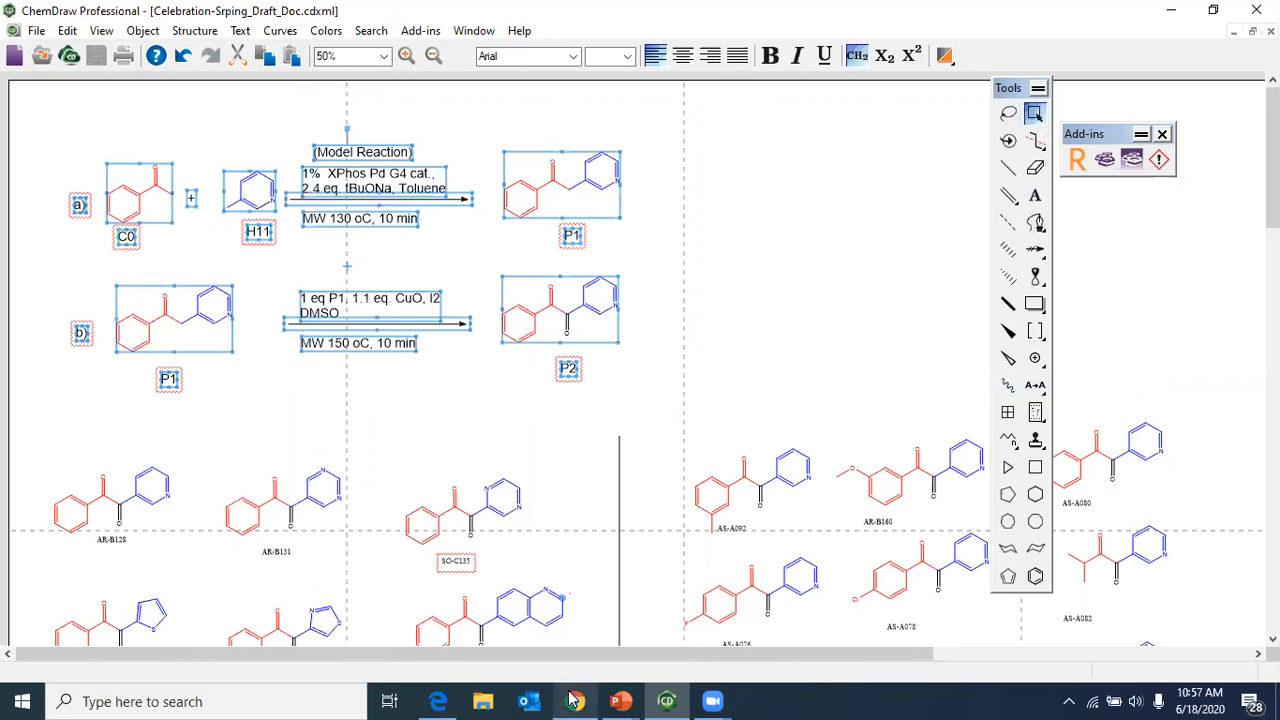
{"action": "mouse_move", "coordinate": [575, 700]}
{"action": "mouse_move", "coordinate": [620, 700]}
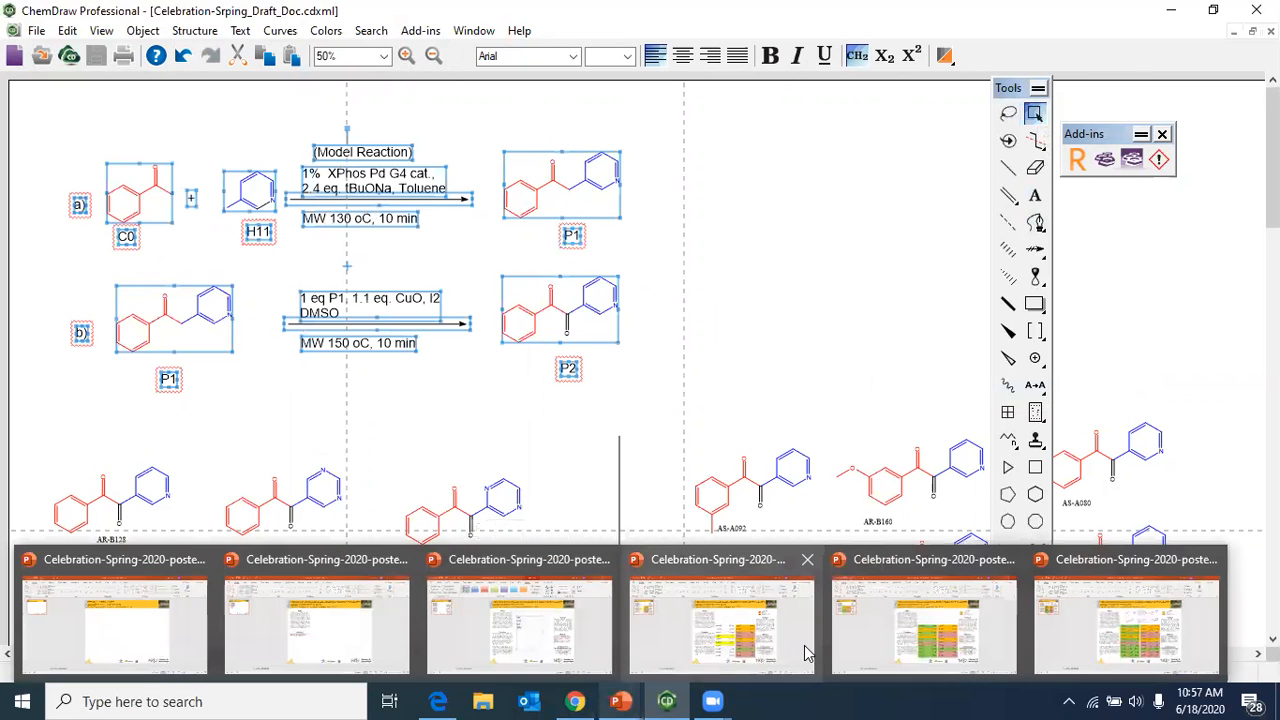
Switch to the PowerPoint poster, paste the reaction scheme, and enlarge it to fill the empty area above the compound tables
{"action": "left_click", "coordinate": [862, 575]}
{"action": "right_click", "coordinate": [670, 315]}
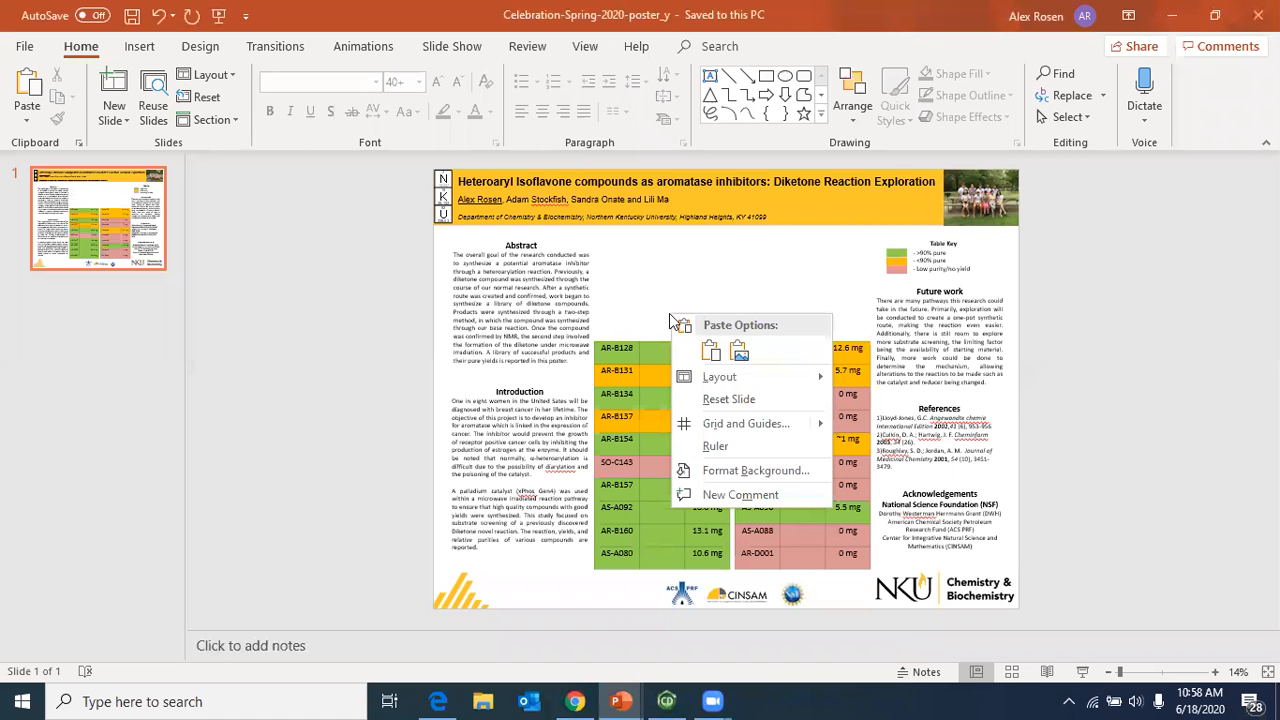
{"action": "left_click", "coordinate": [712, 355]}
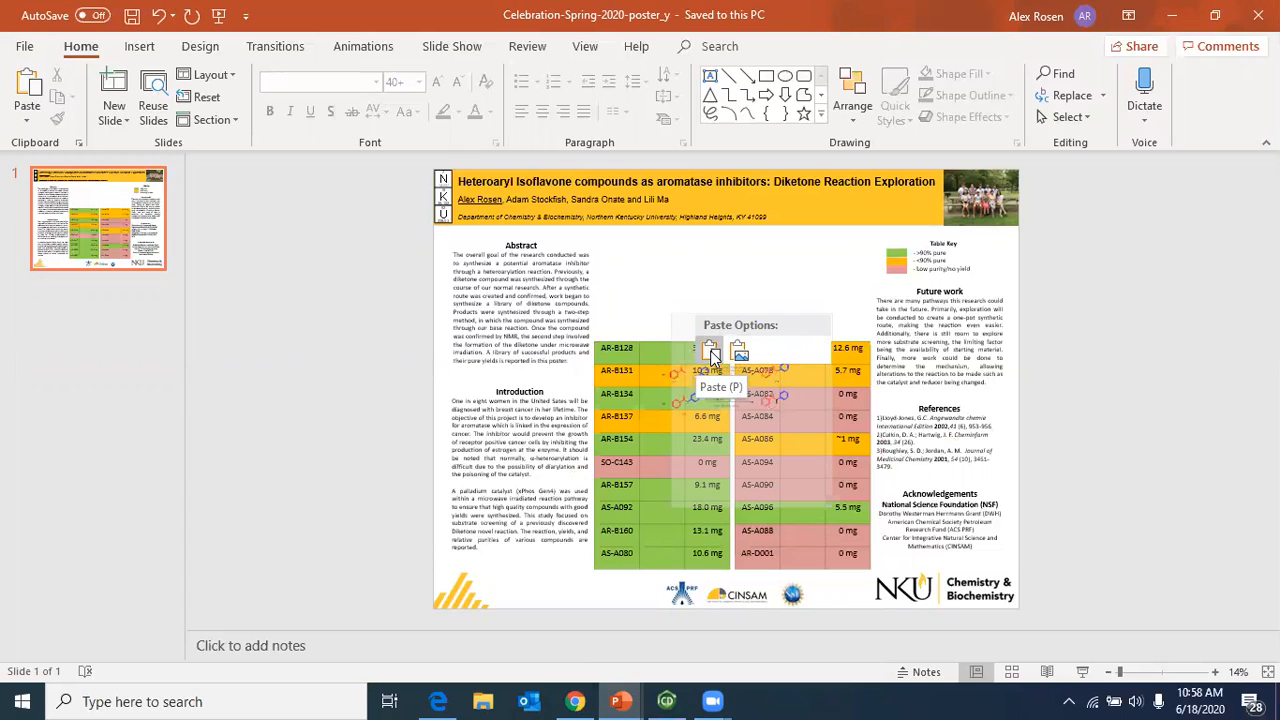
{"action": "left_click", "coordinate": [712, 355]}
{"action": "left_click_drag", "start_coordinate": [733, 358], "coordinate": [682, 237]}
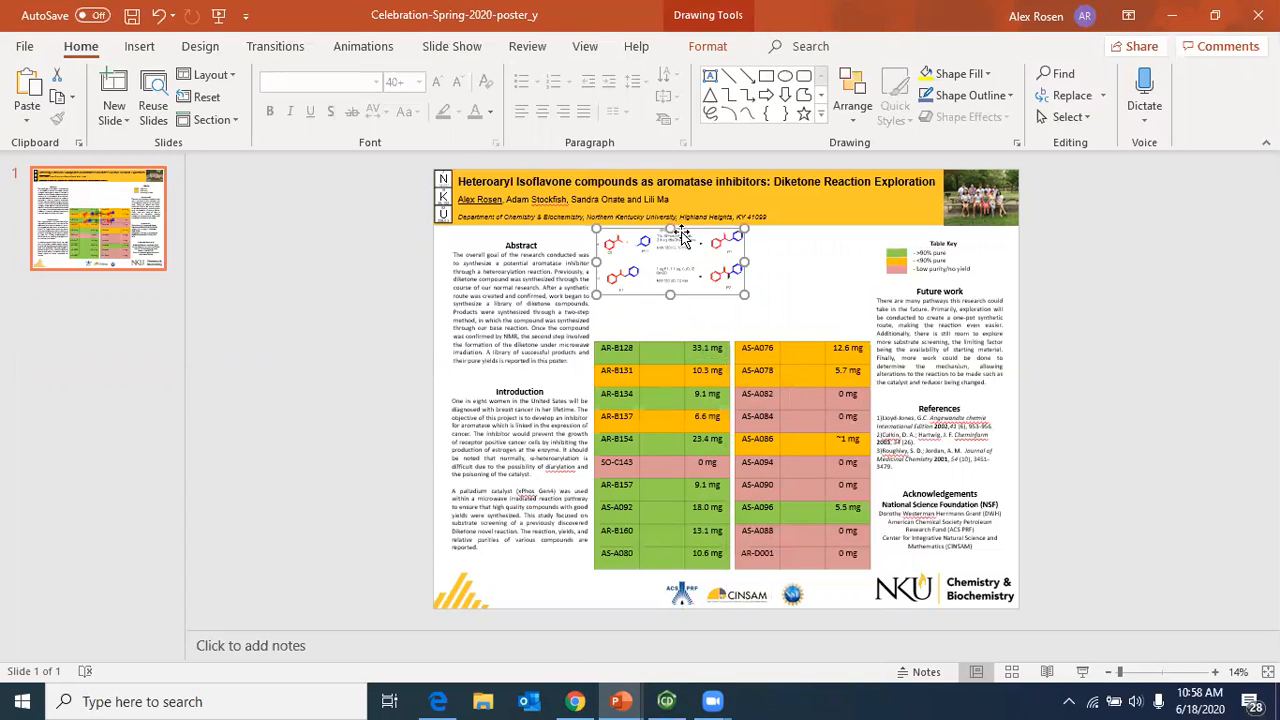
{"action": "left_click_drag", "start_coordinate": [744, 294], "coordinate": [862, 285]}
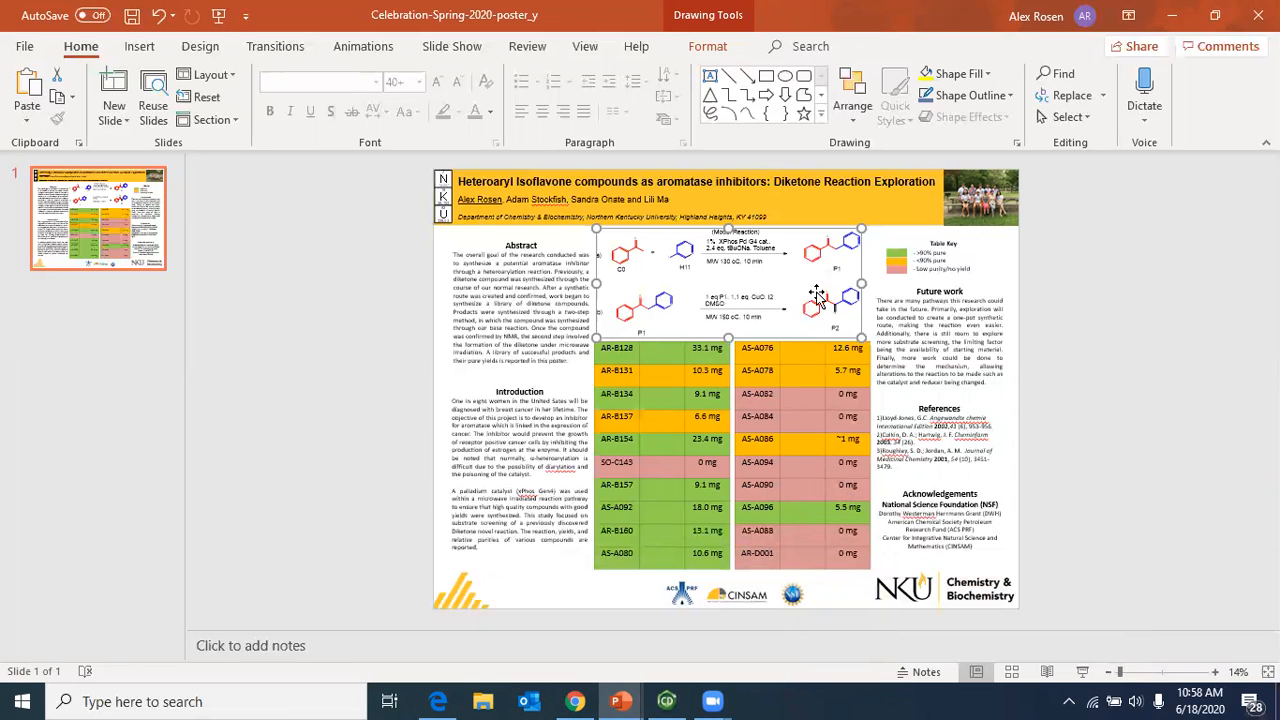
Switch to ChemDraw and paste a copy of the reaction scheme into a blank area lower in the document
{"action": "left_click", "coordinate": [666, 701]}
{"action": "scroll", "coordinate": [472, 436], "scroll_direction": "down", "scroll_amount": 5}
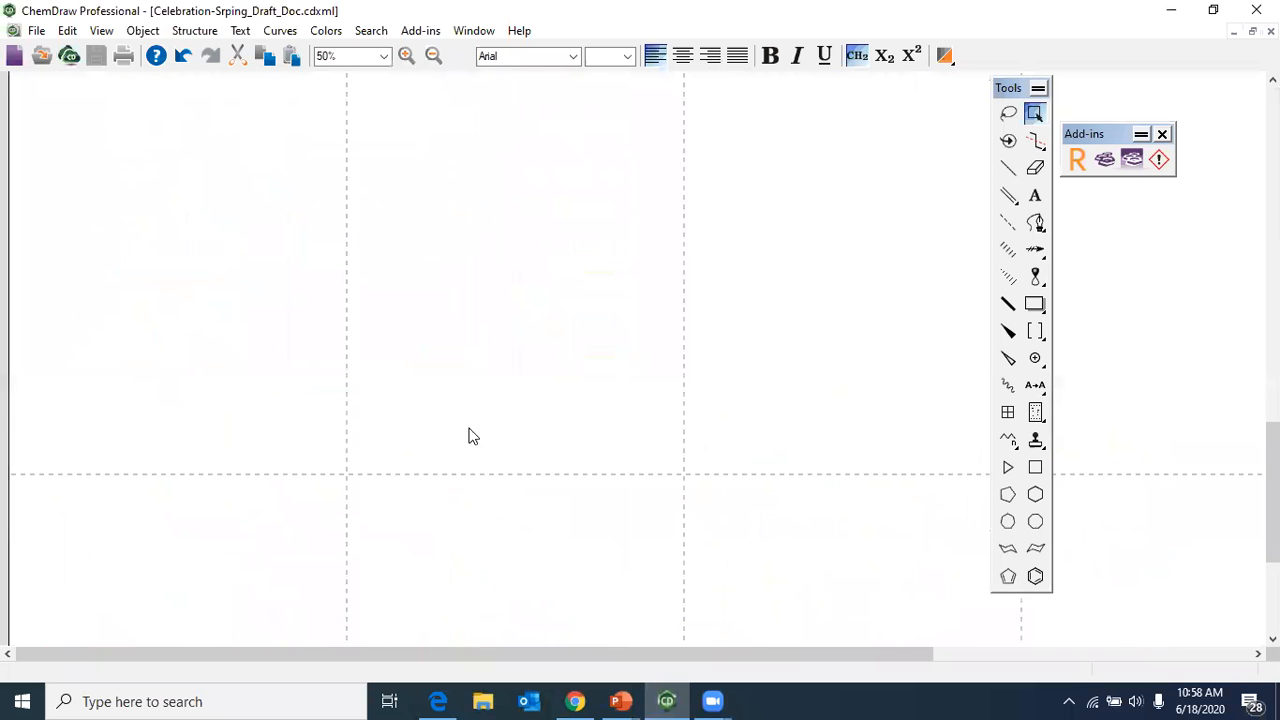
{"action": "right_click", "coordinate": [472, 436]}
{"action": "left_click", "coordinate": [548, 274]}
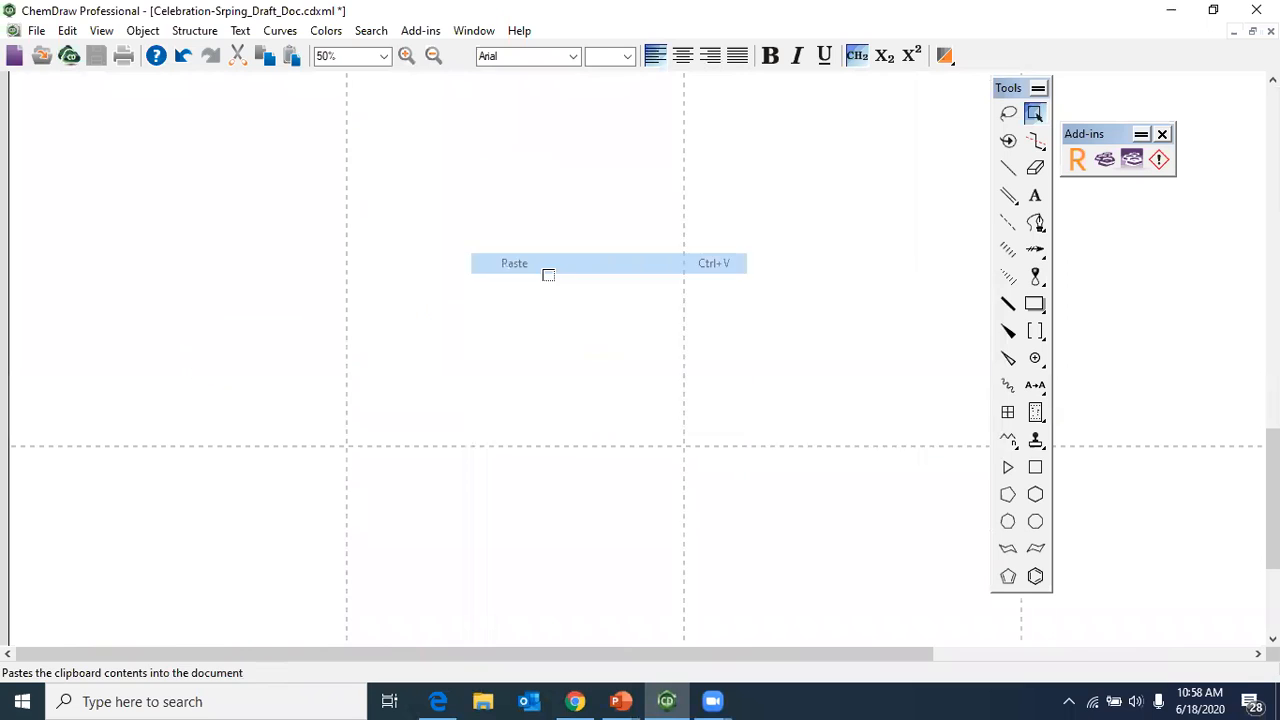
{"action": "left_click", "coordinate": [697, 197]}
Try stretching the pyridine nitrogen of product P1 in the pasted copy, undo it, and select the P1 and (Model Reaction) labels individually
{"action": "left_click_drag", "start_coordinate": [777, 299], "coordinate": [980, 530]}
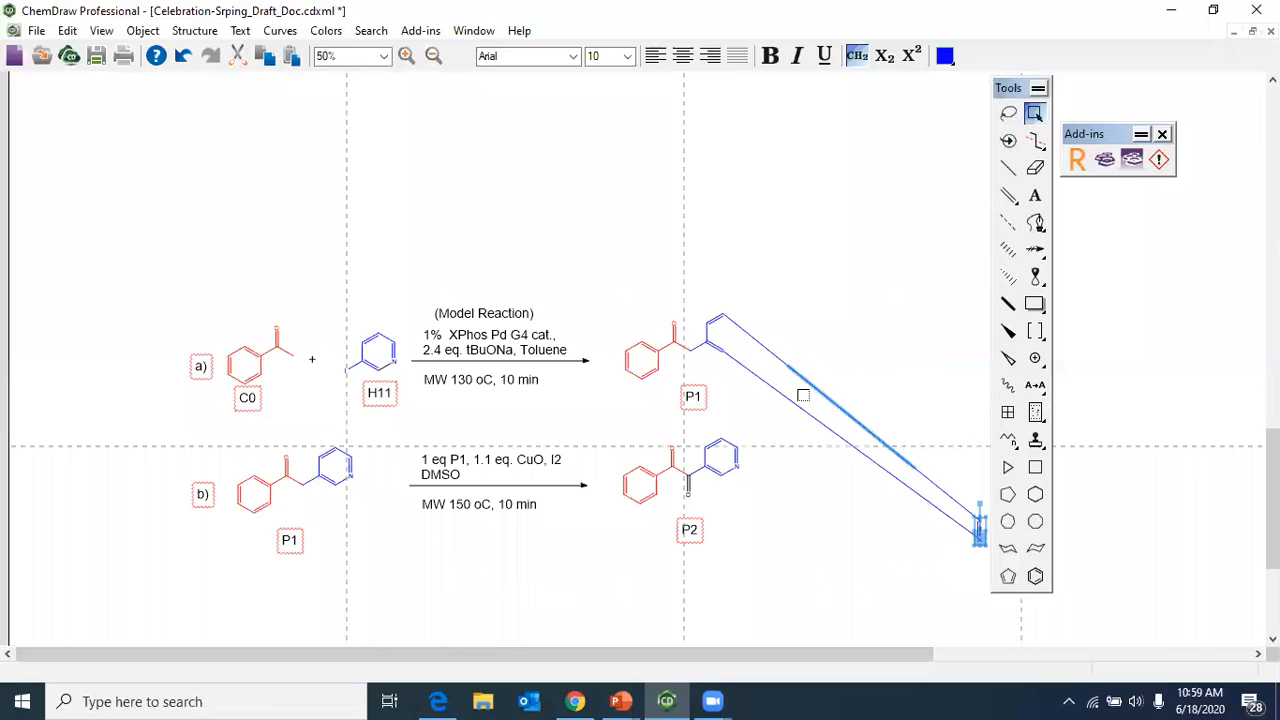
{"action": "key", "text": "ctrl+z"}
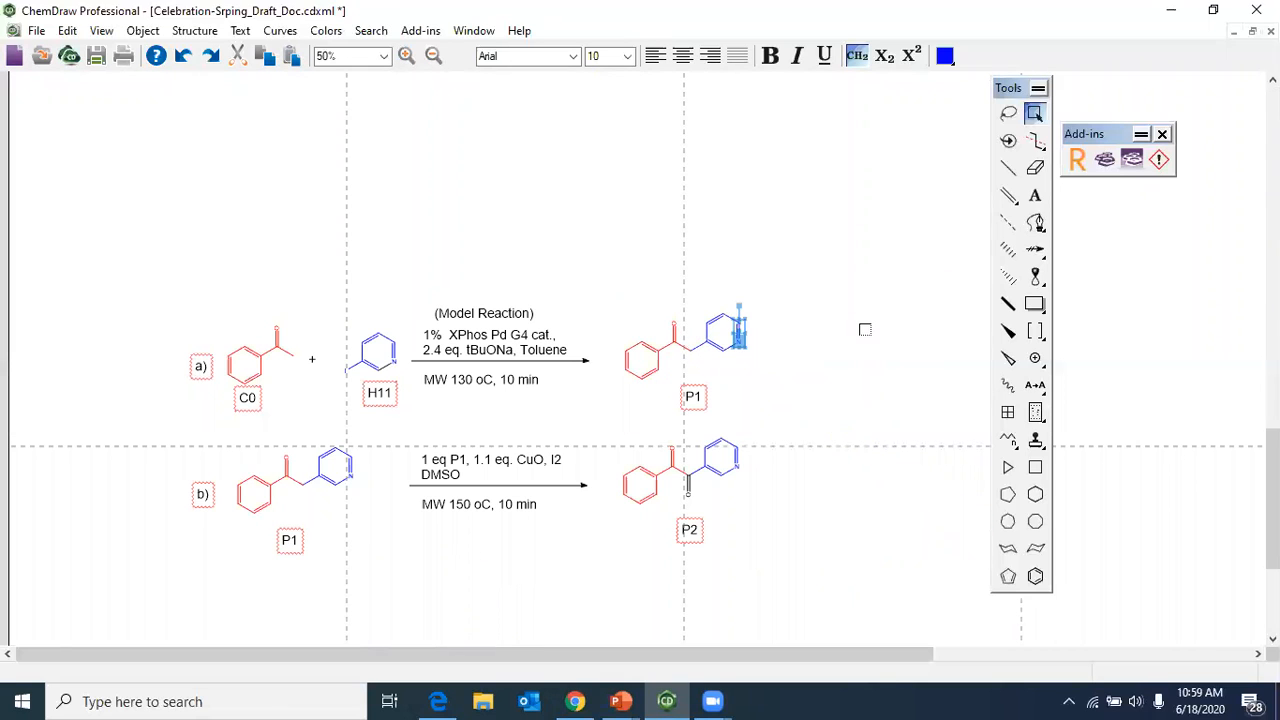
{"action": "left_click", "coordinate": [811, 349]}
{"action": "double_click", "coordinate": [693, 397]}
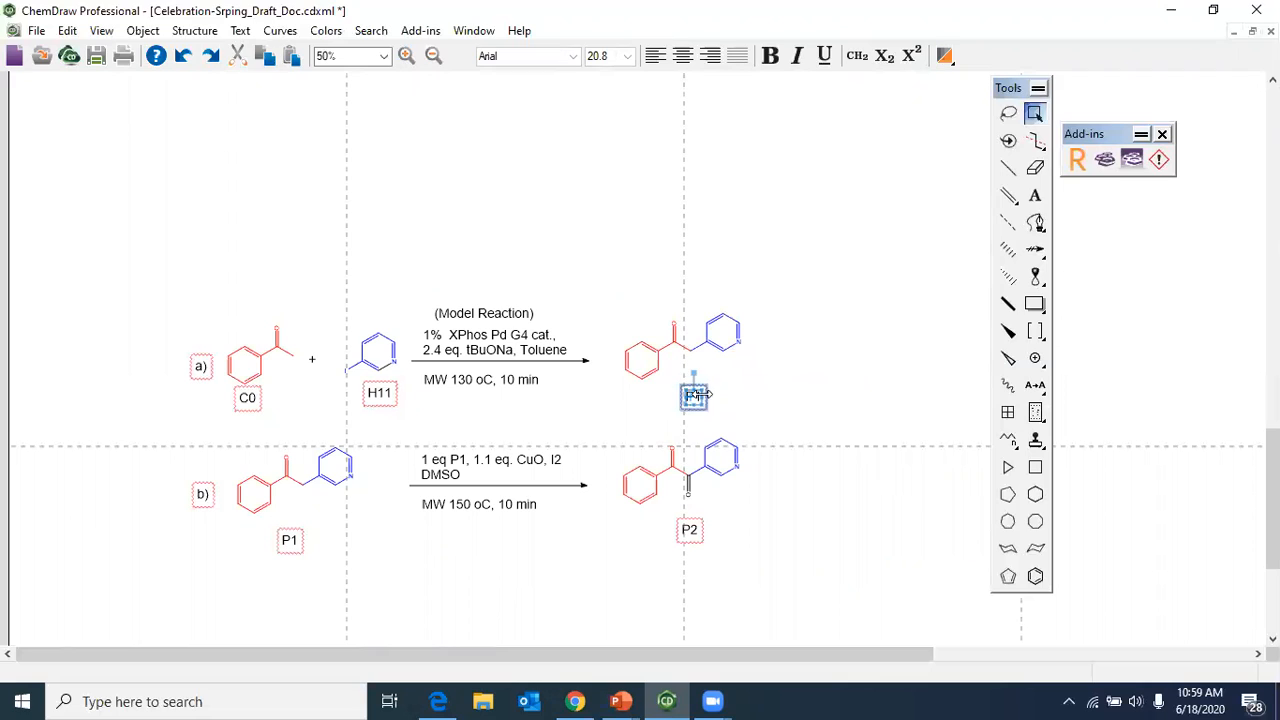
{"action": "double_click", "coordinate": [693, 397]}
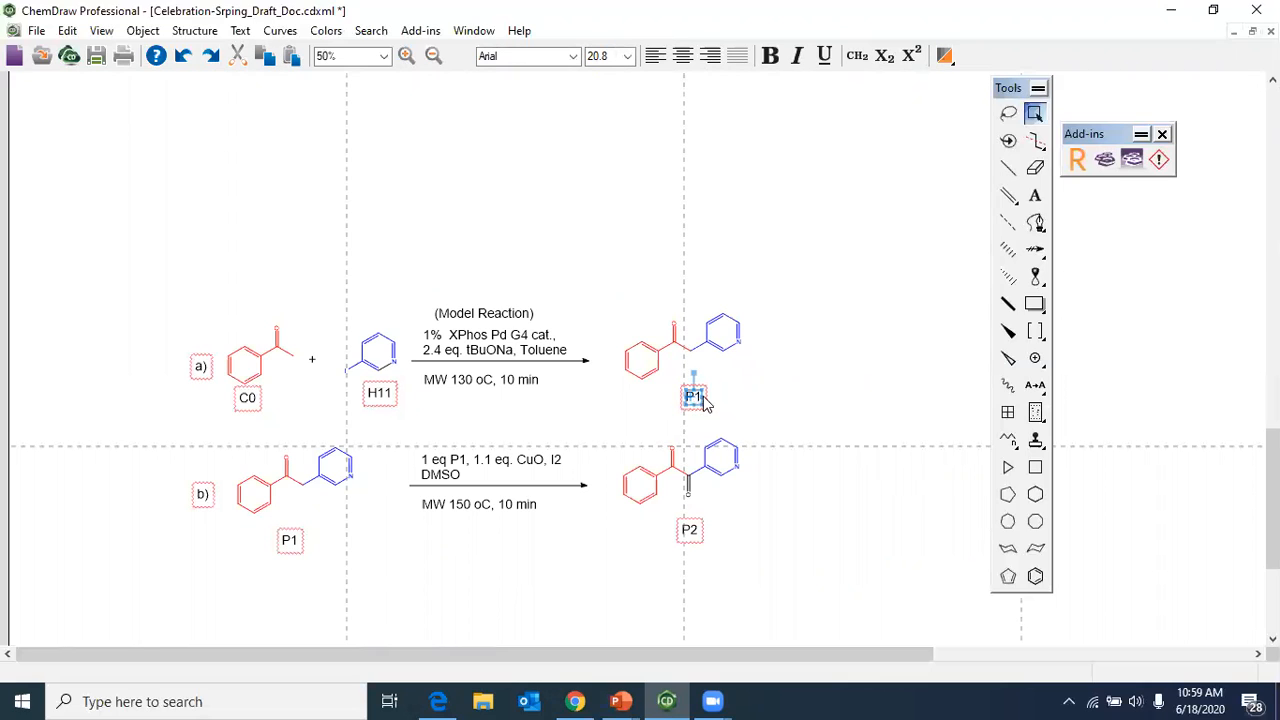
{"action": "left_click", "coordinate": [652, 384]}
{"action": "left_click", "coordinate": [505, 315]}
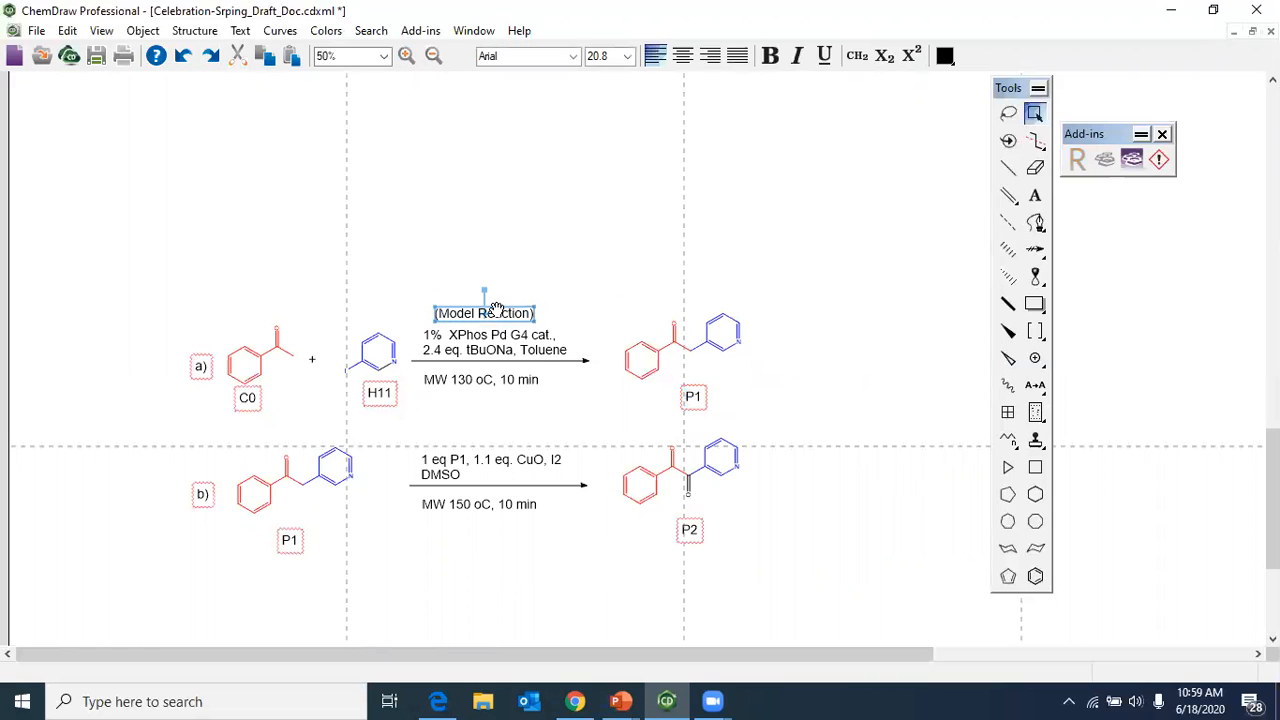
Delete the entire pasted copy of the reaction scheme from the blank area of the document
{"action": "left_click_drag", "start_coordinate": [826, 231], "coordinate": [147, 581]}
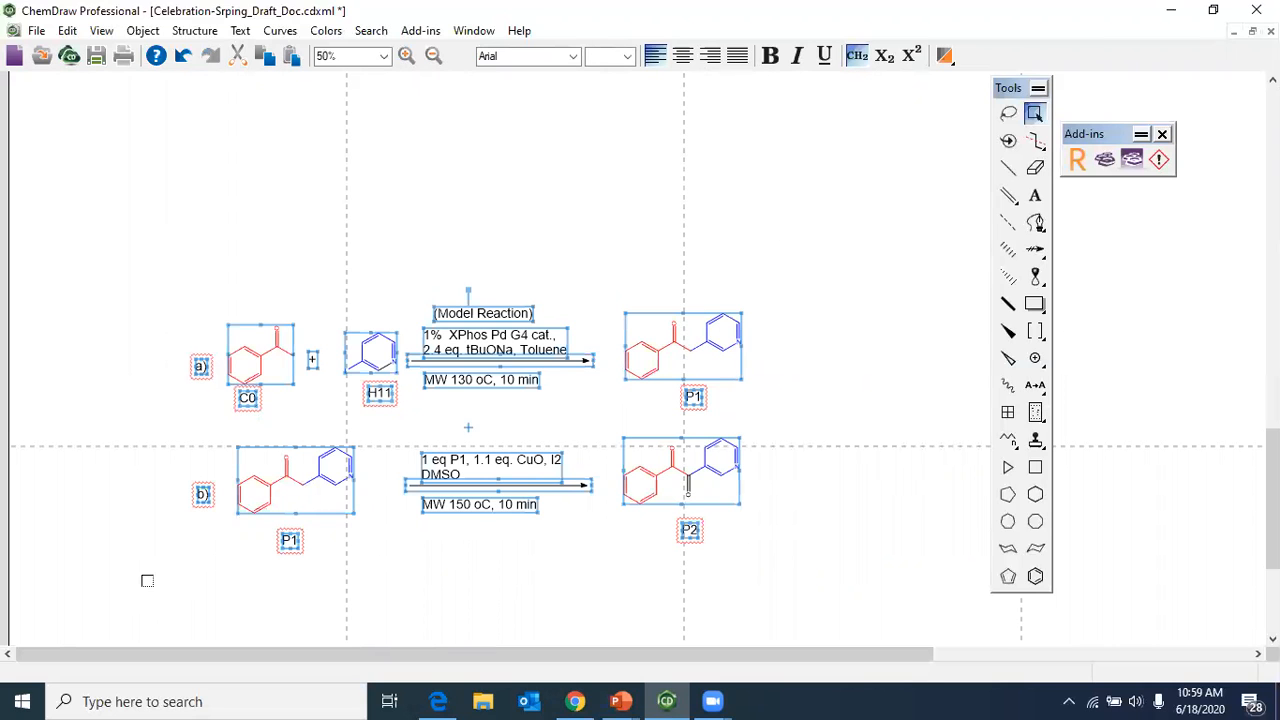
{"action": "key", "text": "Delete"}
{"action": "scroll", "coordinate": [143, 580], "scroll_direction": "up", "scroll_amount": 10}
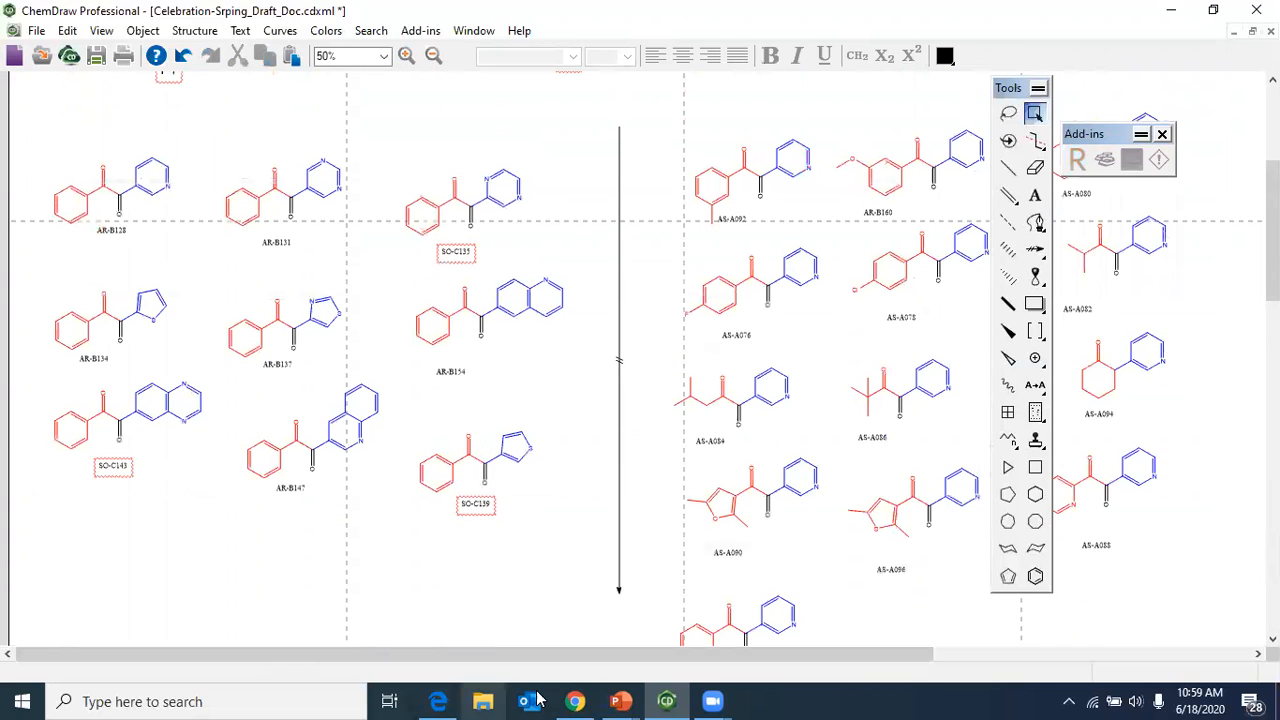
Check the poster in PowerPoint, then return to ChemDraw and select the whole original model reaction scheme
{"action": "mouse_move", "coordinate": [620, 701]}
{"action": "left_click", "coordinate": [981, 643]}
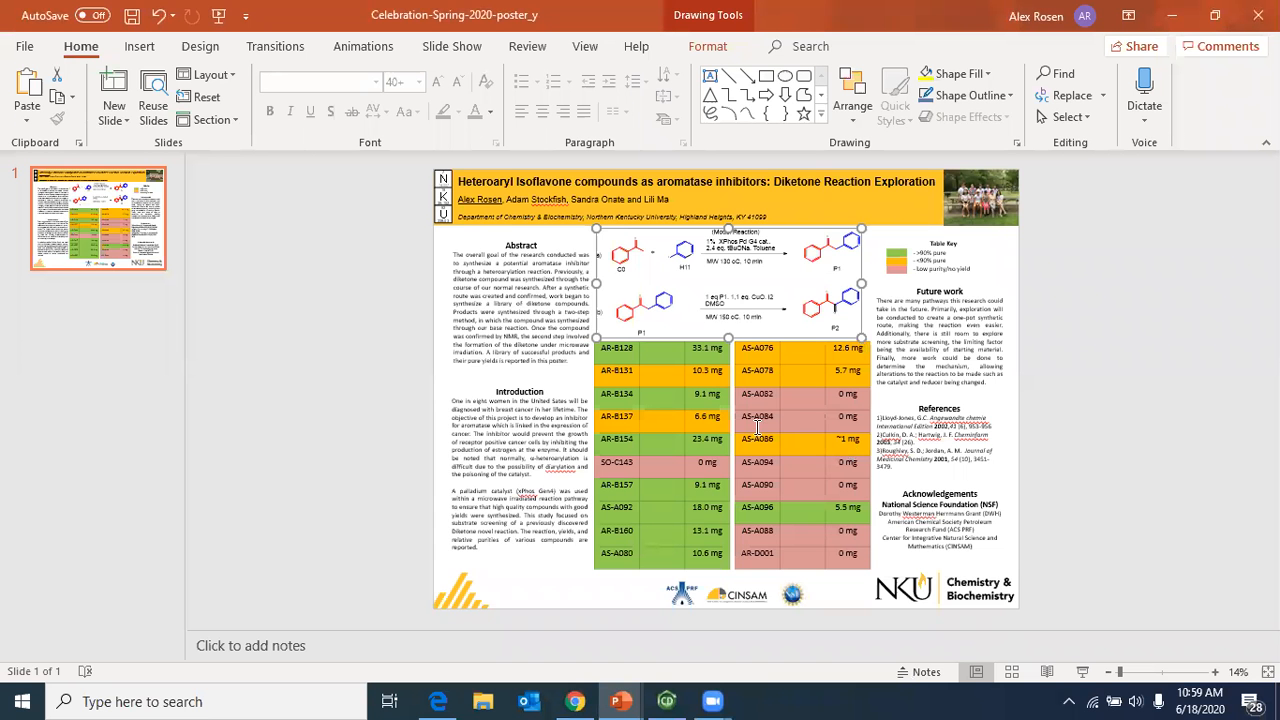
{"action": "left_click", "coordinate": [667, 701]}
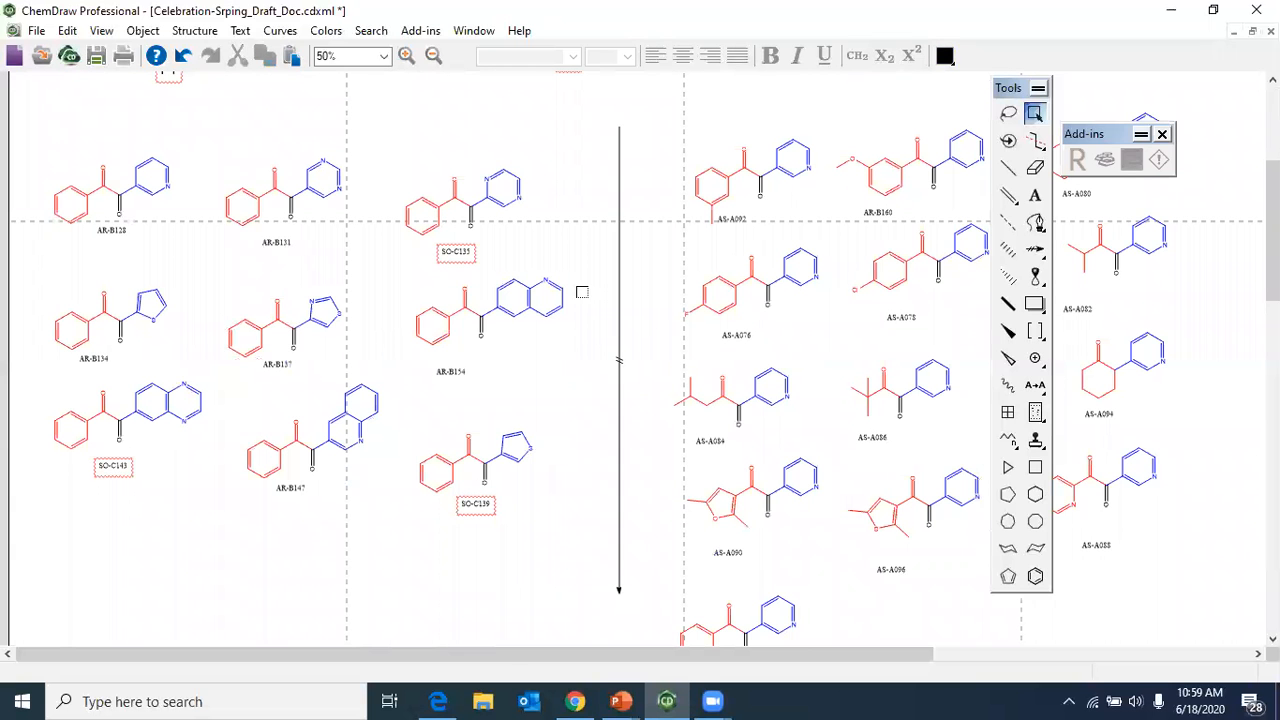
{"action": "scroll", "coordinate": [516, 164], "scroll_direction": "up", "scroll_amount": 3}
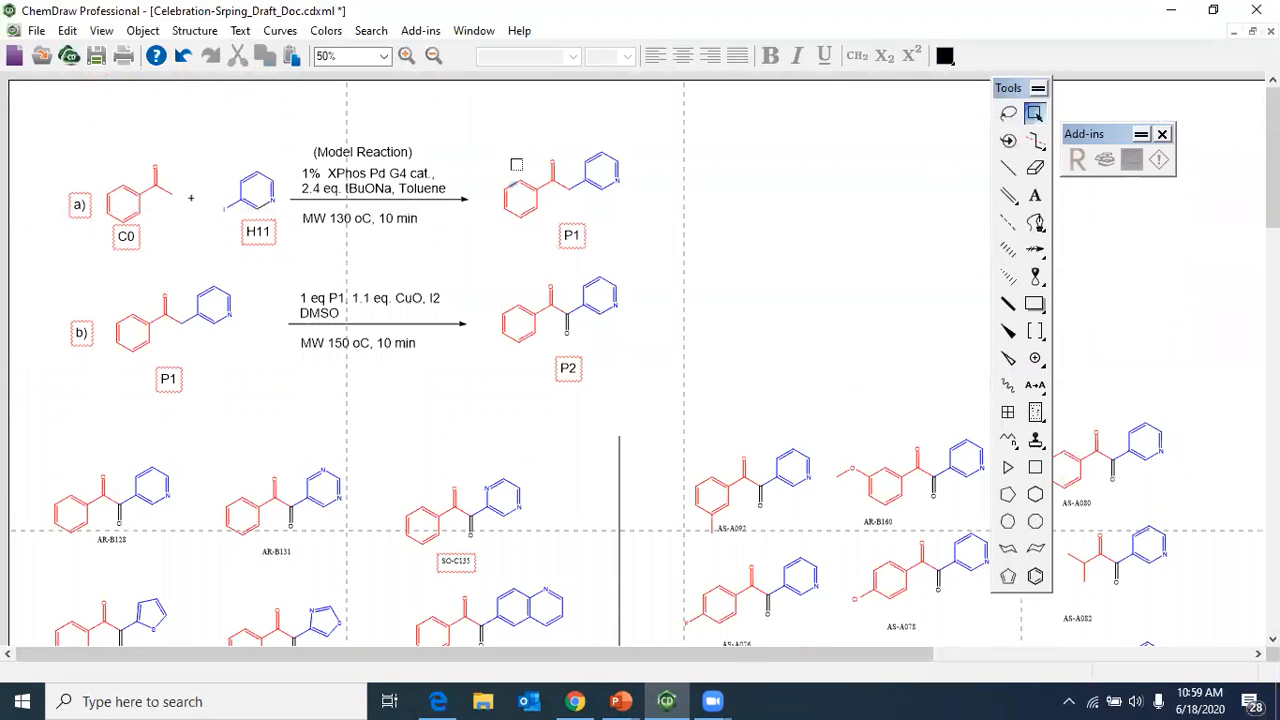
{"action": "left_click_drag", "start_coordinate": [679, 130], "coordinate": [51, 425]}
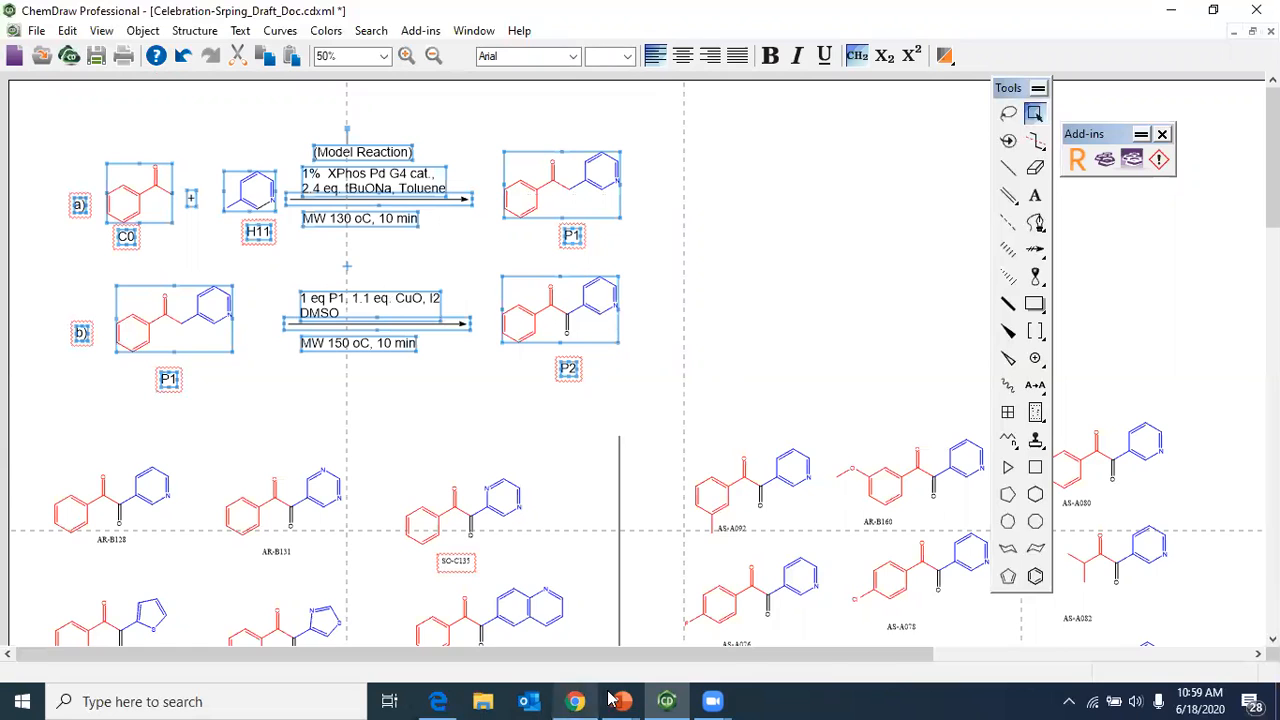
Switch to the PowerPoint poster and slightly enlarge the reaction scheme to span the full width of the compound tables
{"action": "mouse_move", "coordinate": [620, 701]}
{"action": "left_click", "coordinate": [705, 610]}
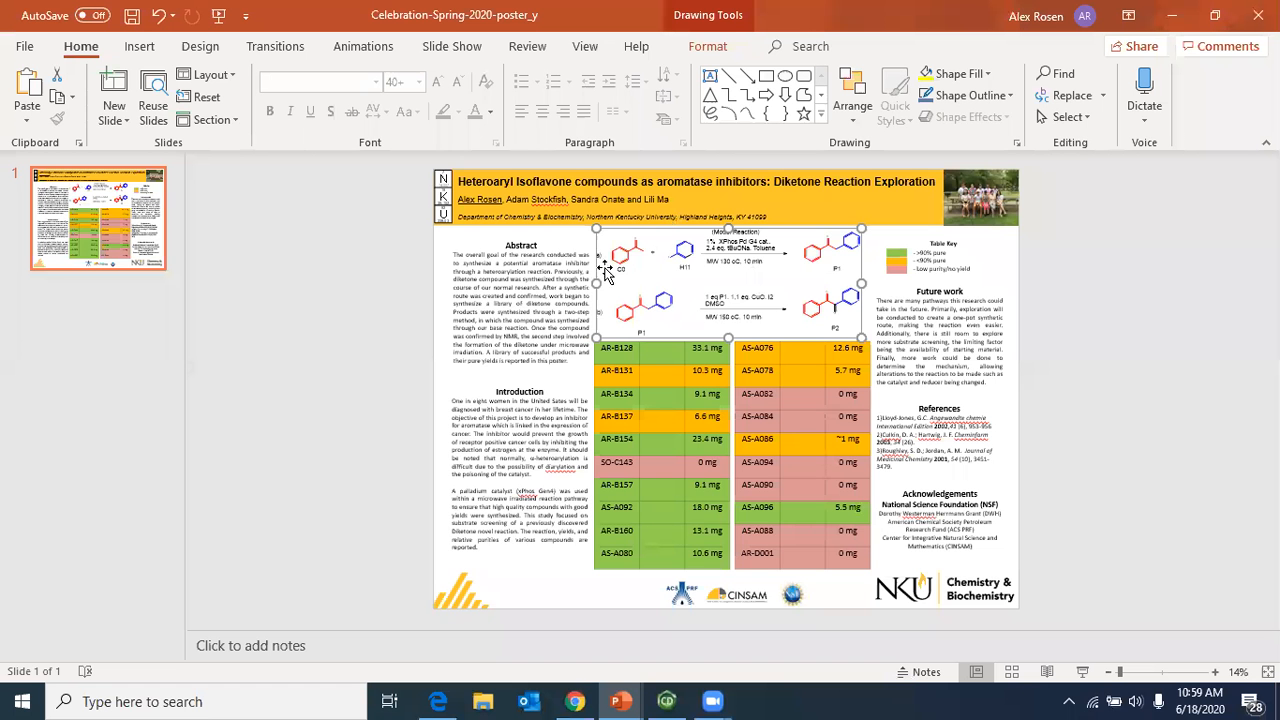
{"action": "left_click_drag", "start_coordinate": [596, 229], "coordinate": [596, 264]}
{"action": "left_click_drag", "start_coordinate": [861, 283], "coordinate": [826, 295]}
Switch to ChemDraw and select the AR-B128 diketone structure, without its label, to copy it
{"action": "mouse_move", "coordinate": [645, 699]}
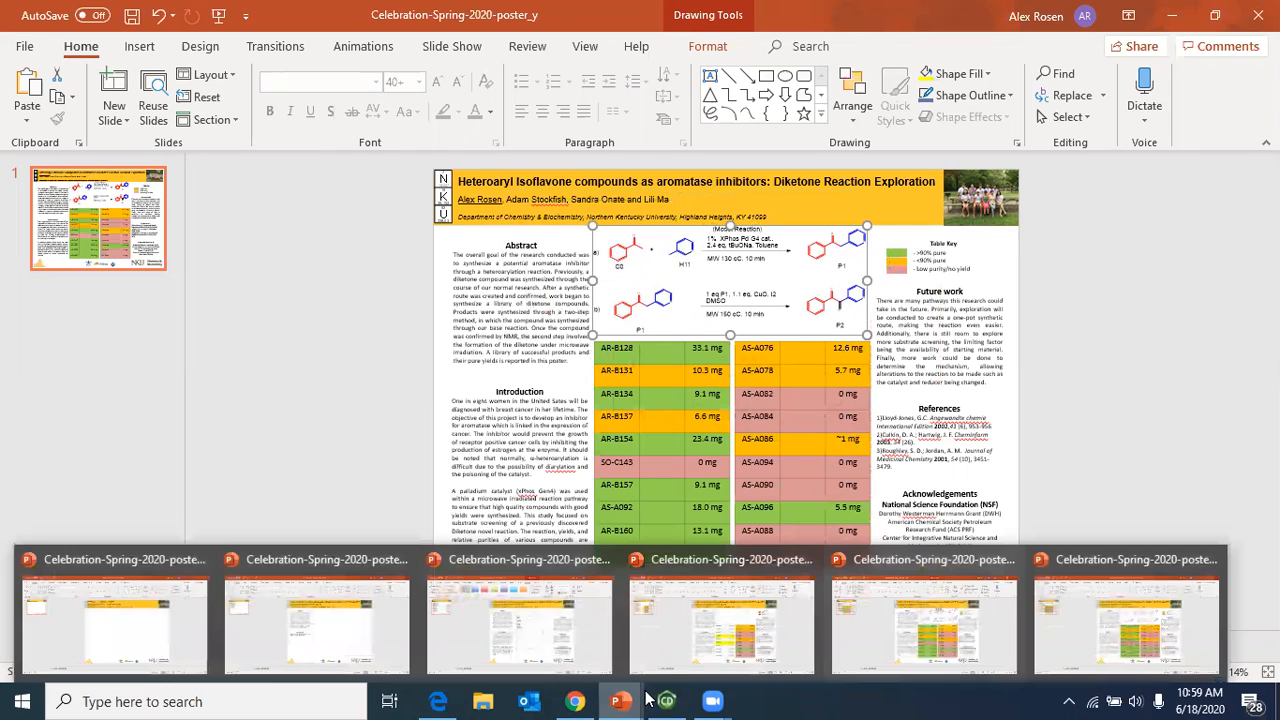
{"action": "left_click", "coordinate": [667, 701]}
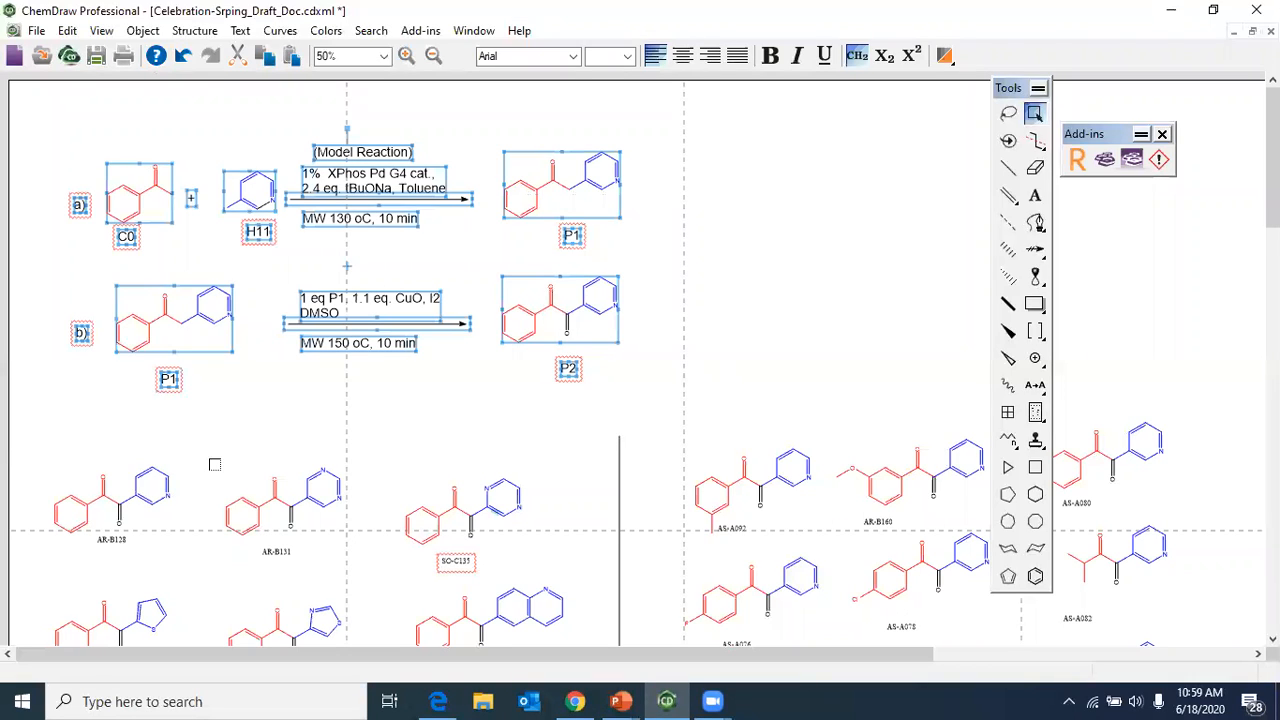
{"action": "left_click_drag", "start_coordinate": [187, 438], "coordinate": [50, 539]}
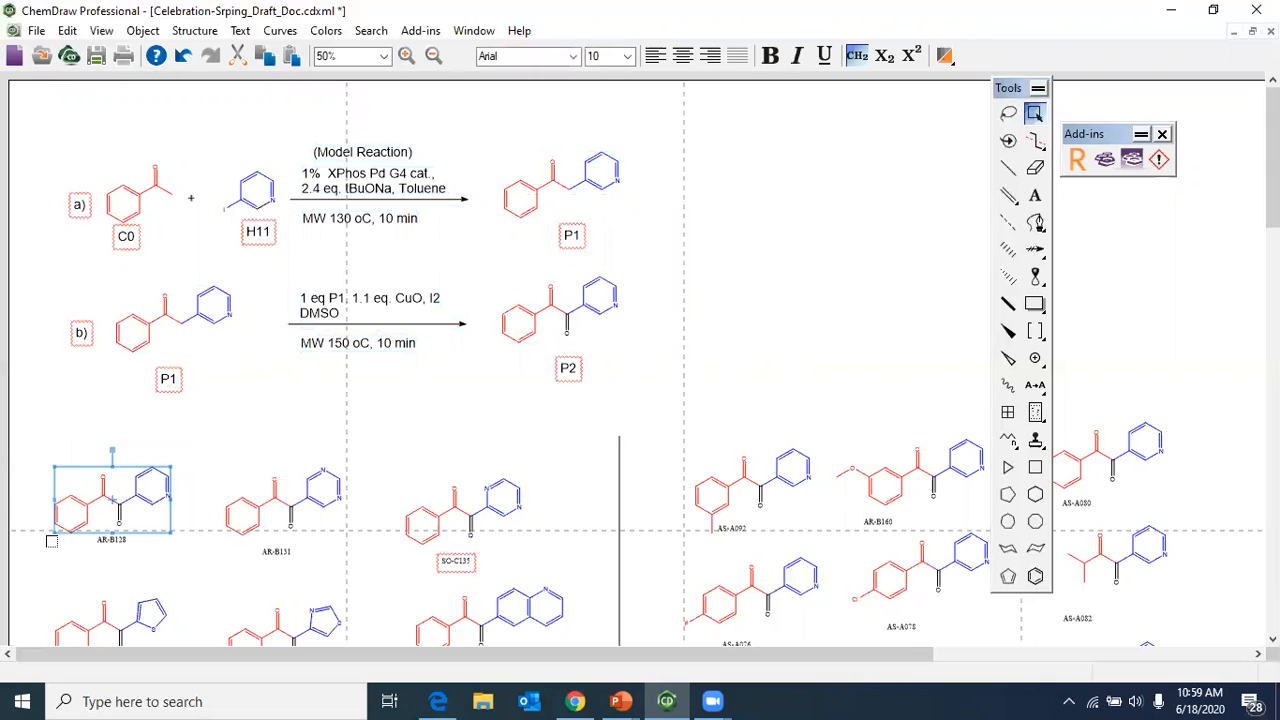
Paste the copied structure onto the PowerPoint poster and place it in the empty middle cell of the AR-B128 row
{"action": "left_click", "coordinate": [620, 701]}
{"action": "left_click", "coordinate": [998, 635]}
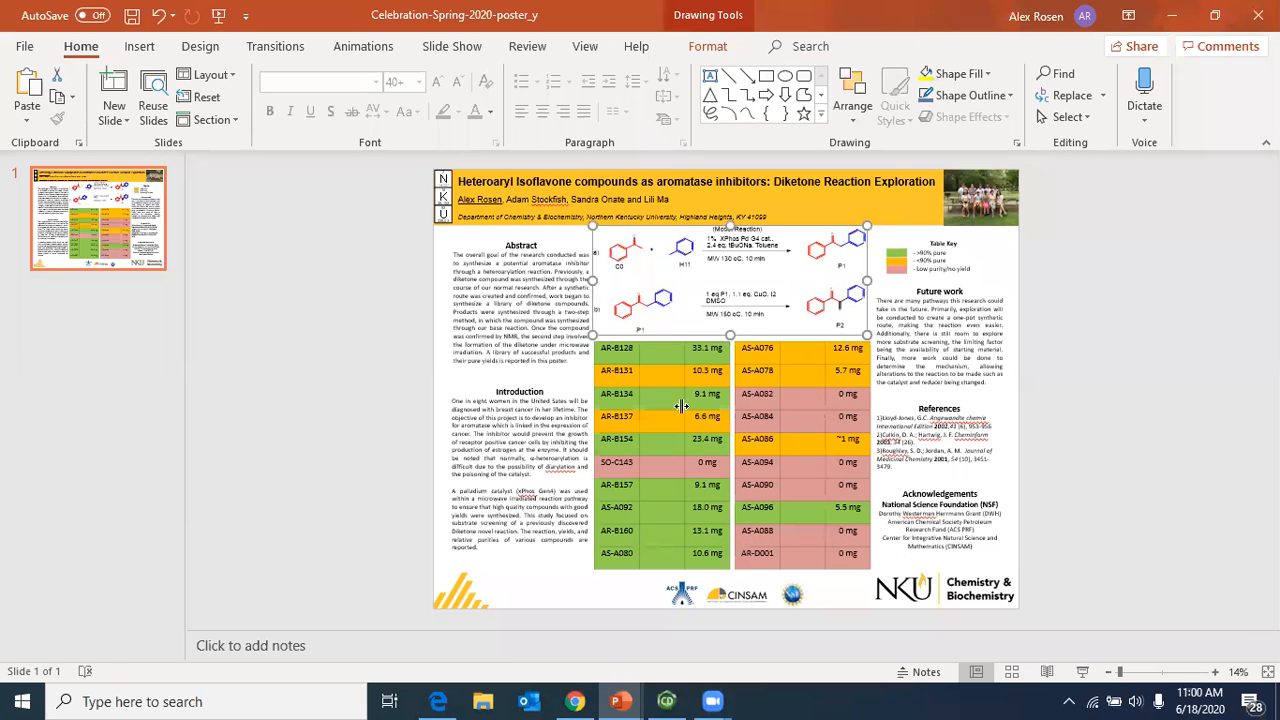
{"action": "key", "text": "ctrl+v"}
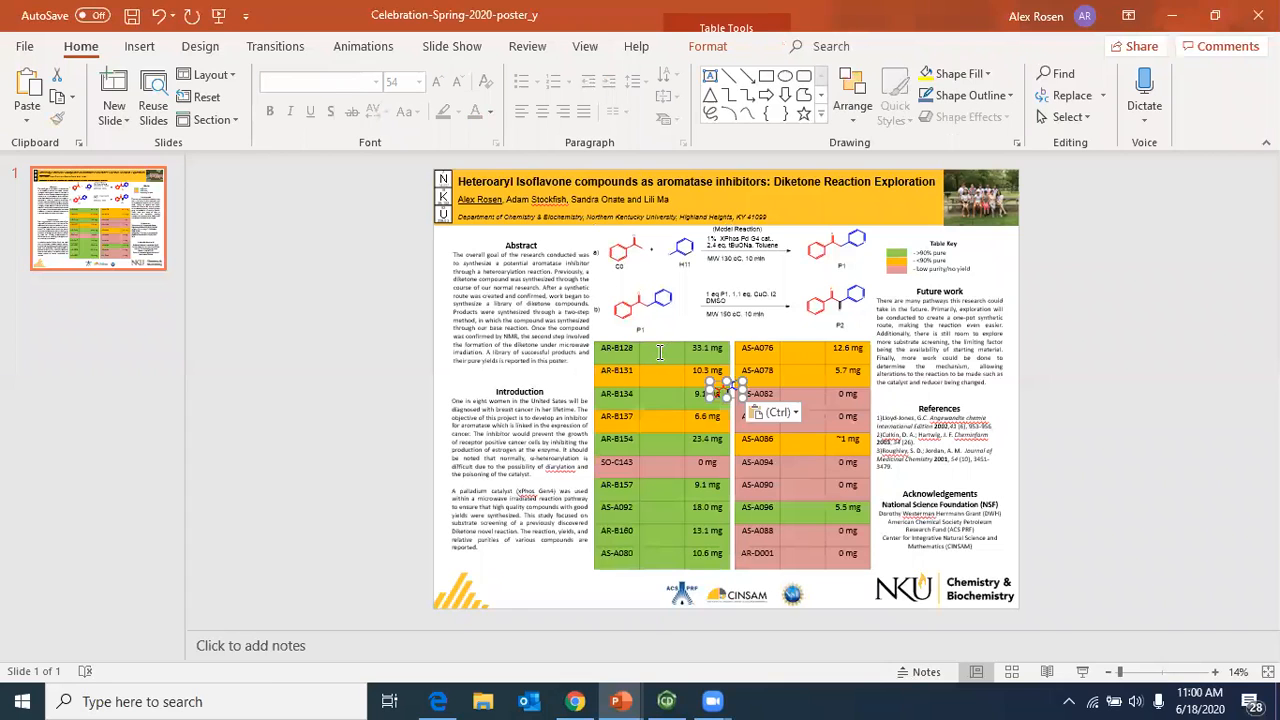
{"action": "left_click_drag", "start_coordinate": [722, 384], "coordinate": [655, 349]}
{"action": "left_click", "coordinate": [576, 590]}
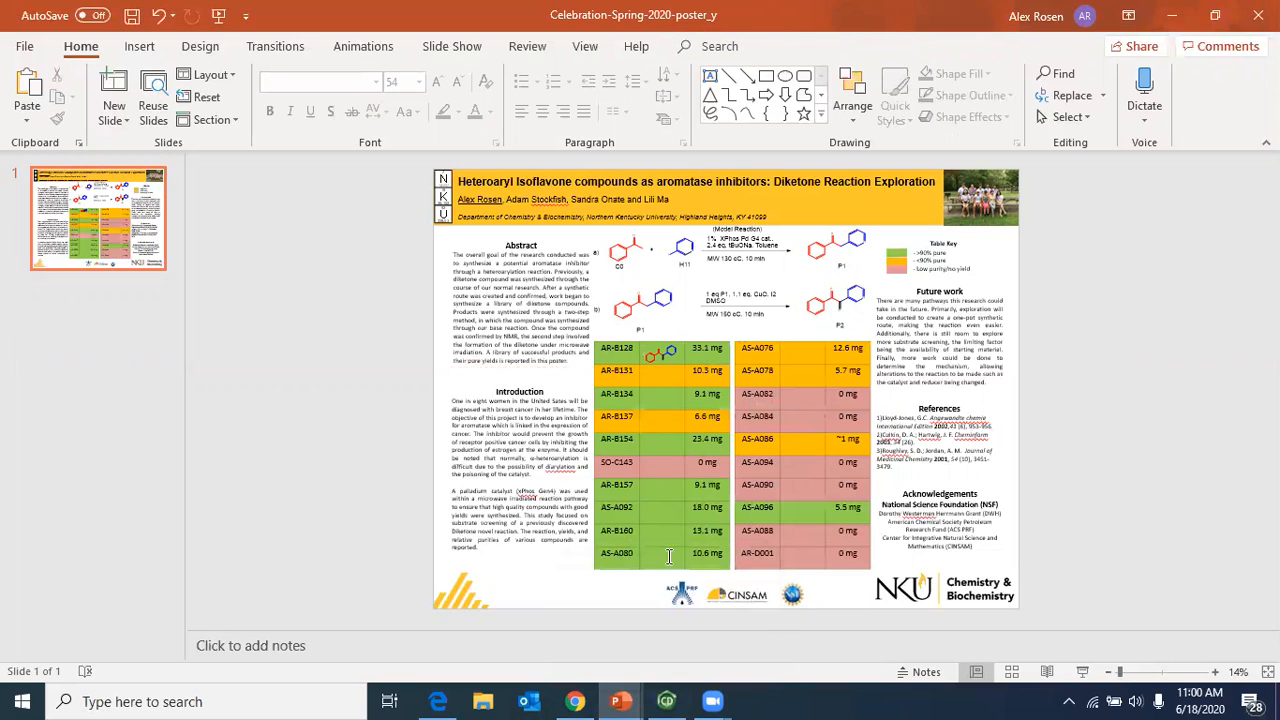
{"action": "mouse_move", "coordinate": [668, 699]}
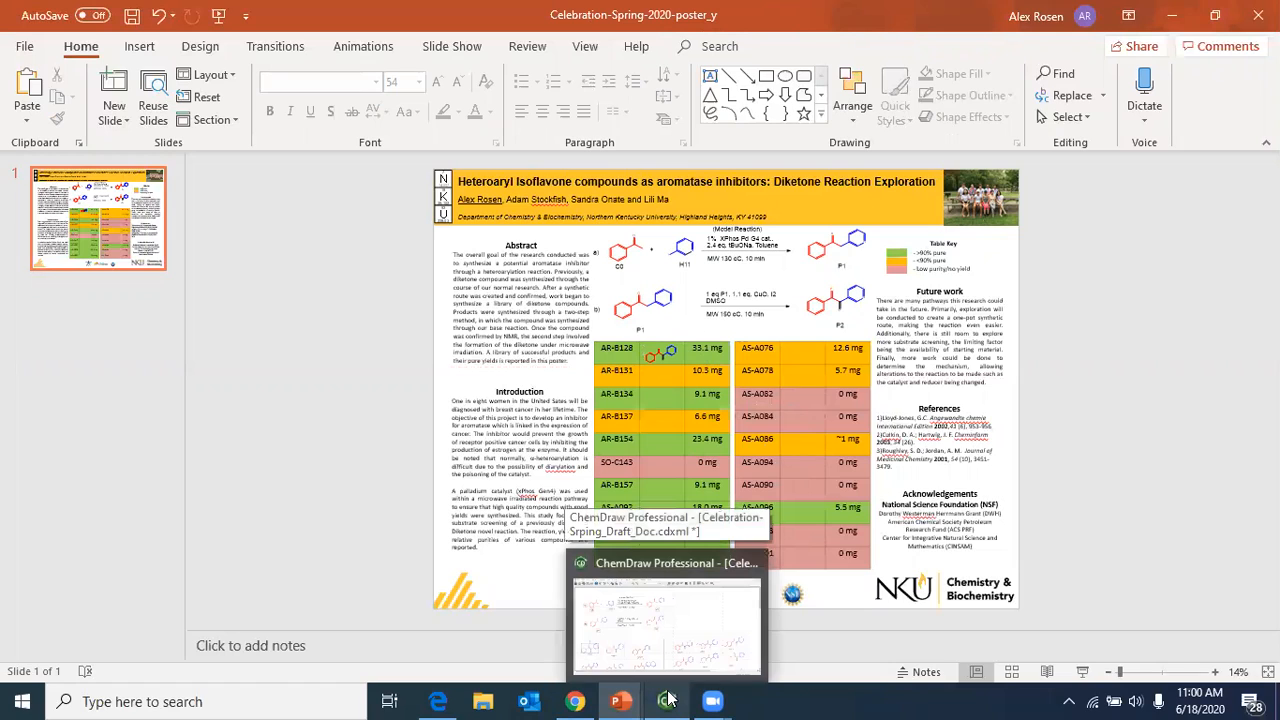